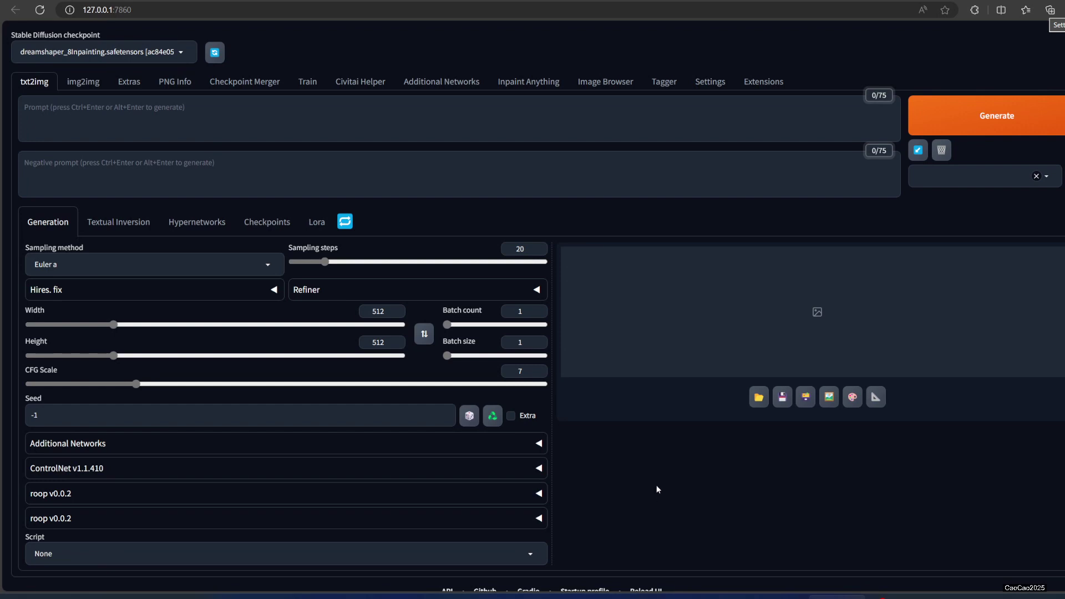
Bring forward the Notepad window showing cimage.py's ifnude-based convert_to_sd function
key("alt+Tab")
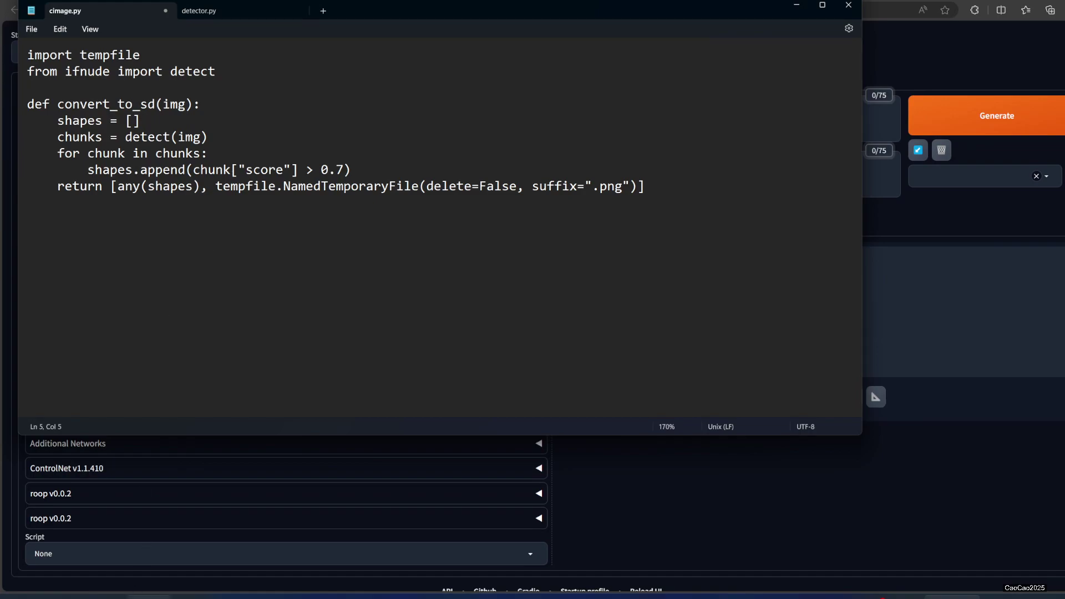
Switch to File Explorer, where cimage.py is selected in sd-webui-roop\scripts
key("alt+Tab")
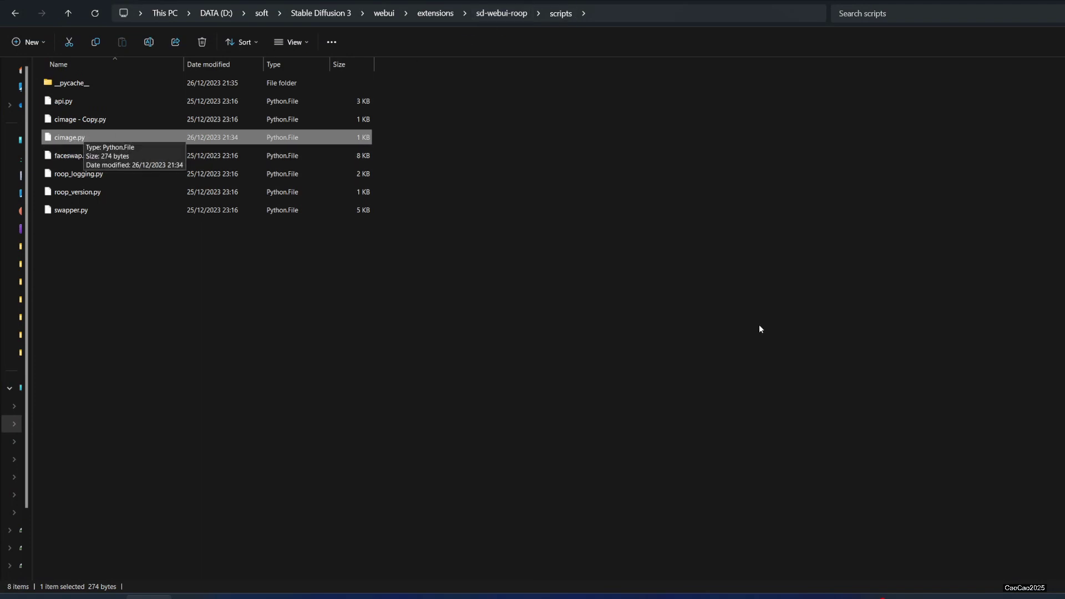
Look at detector.py in the site-packages ifnude folder, then return to the Notepad editor
left_click(953, 596)
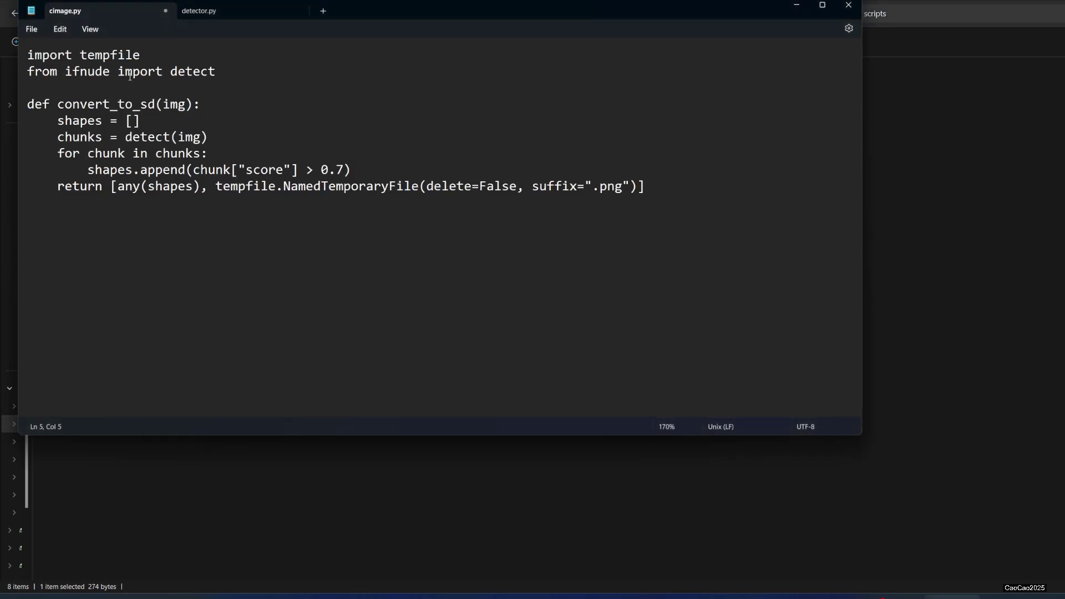
key("alt+Tab")
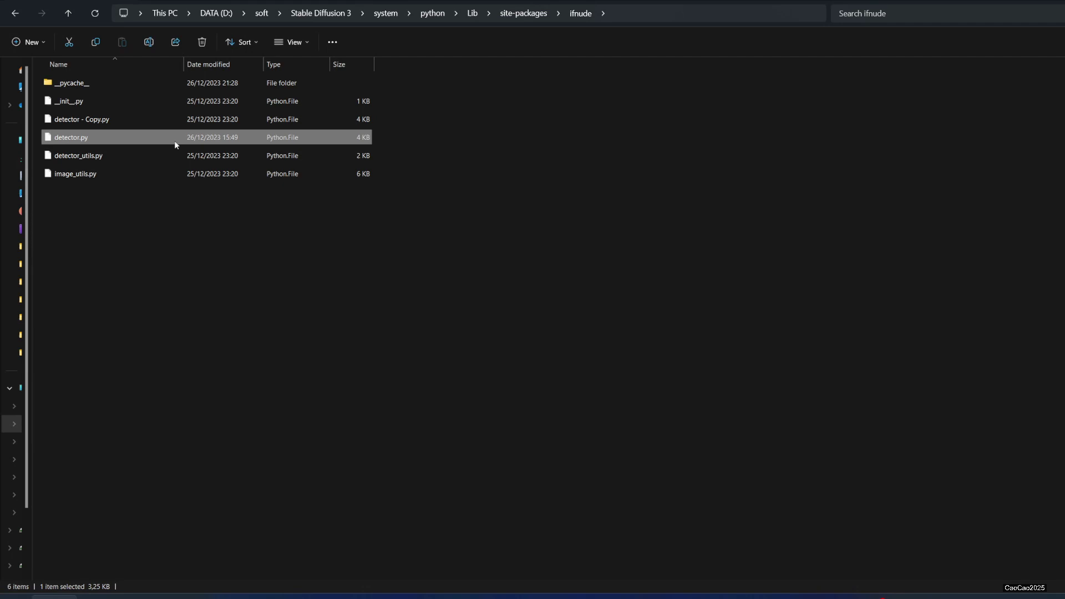
left_click(896, 590)
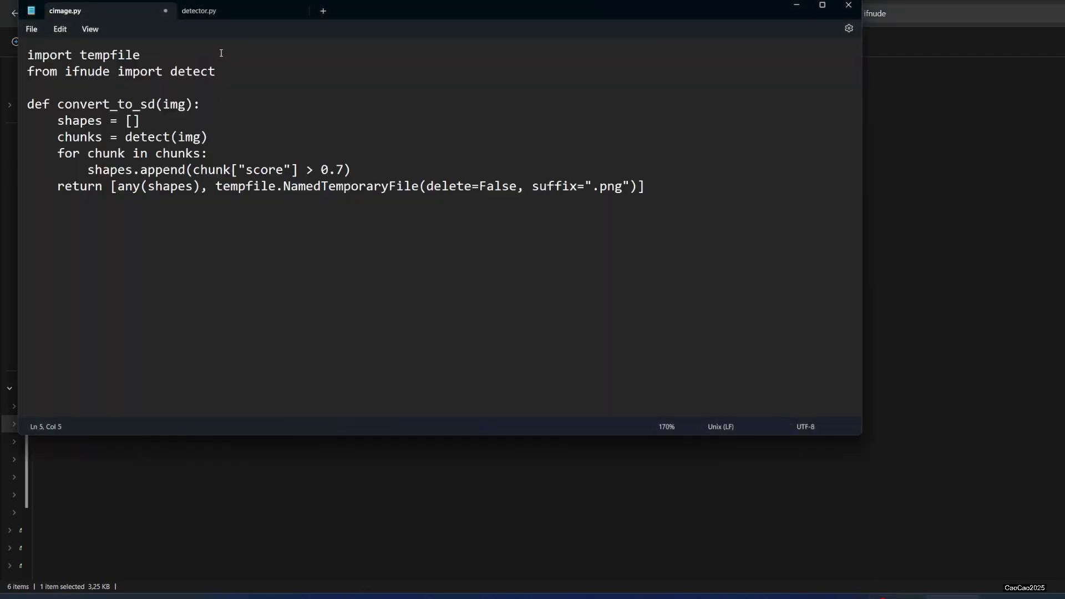
left_click(234, 14)
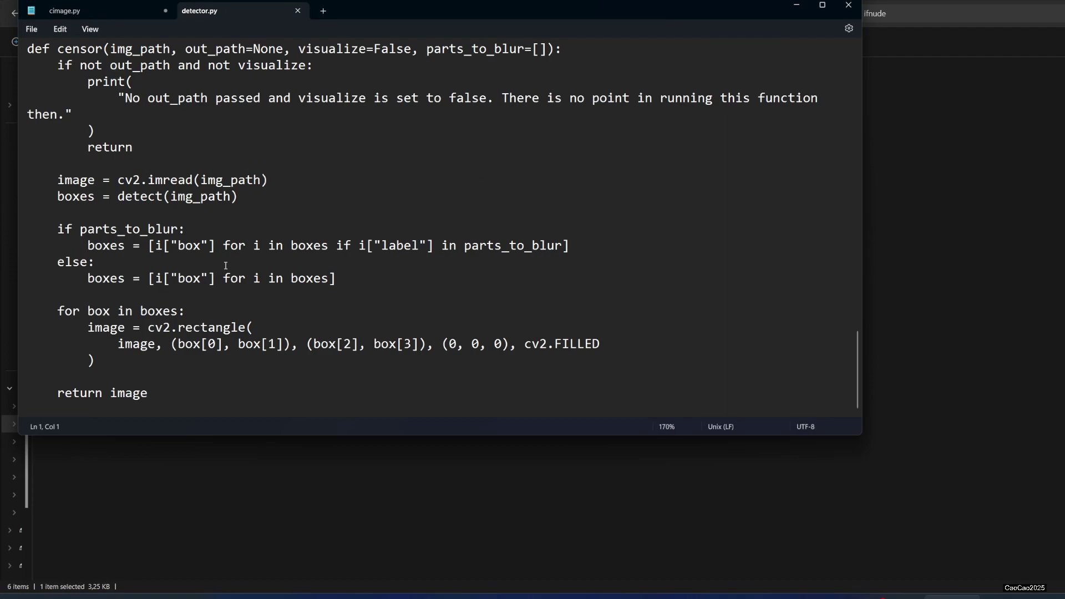
scroll(225, 265, "up", 4)
scroll(225, 266, "up", 10)
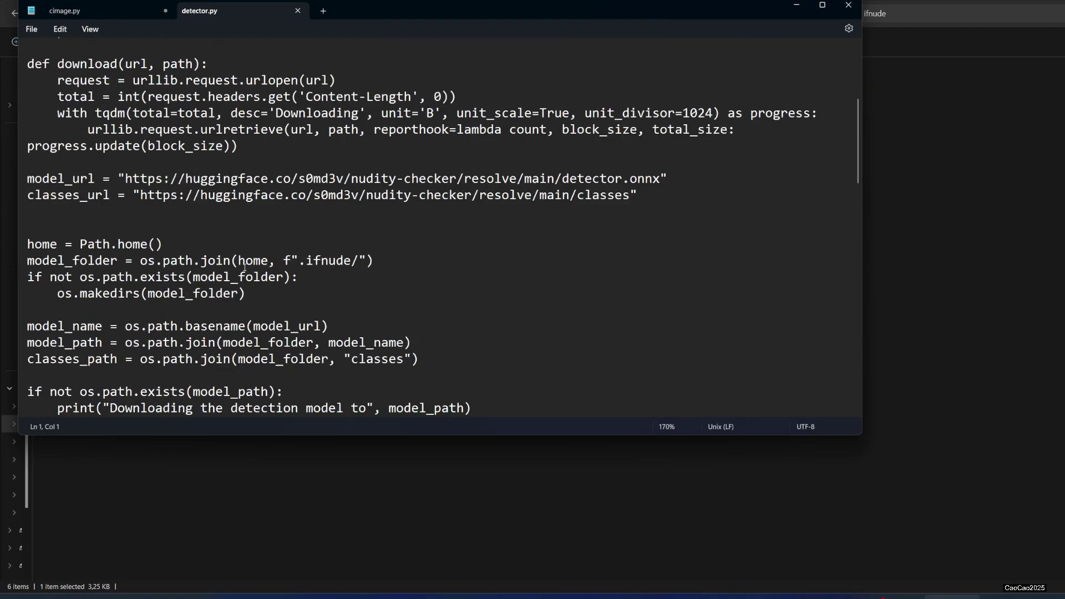
scroll(225, 266, "up", 4)
scroll(188, 214, "down", 2)
scroll(188, 214, "down", 12)
scroll(189, 214, "down", 5)
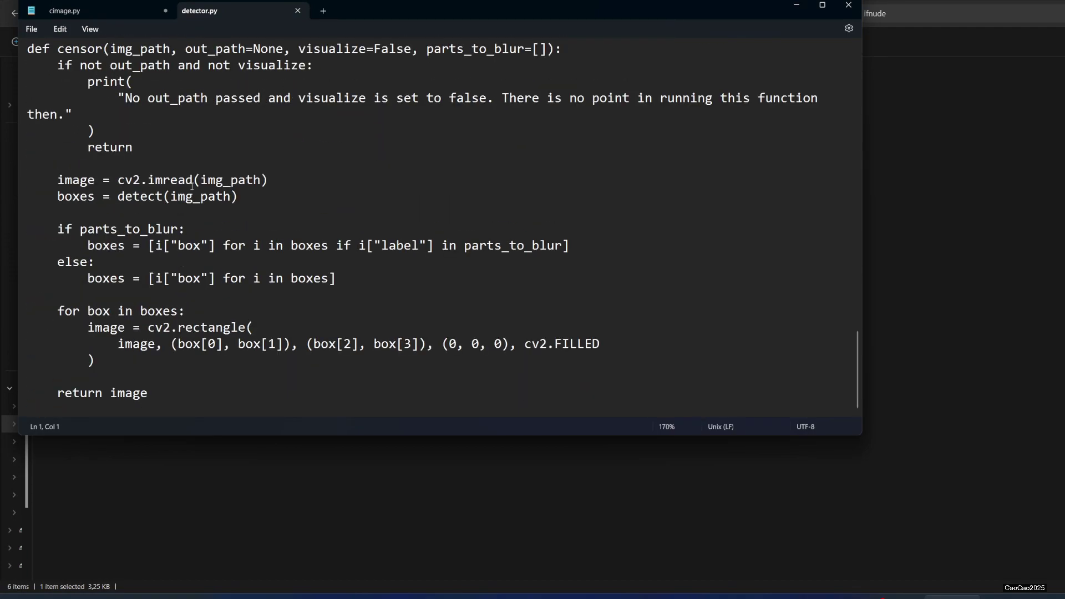
left_click(102, 8)
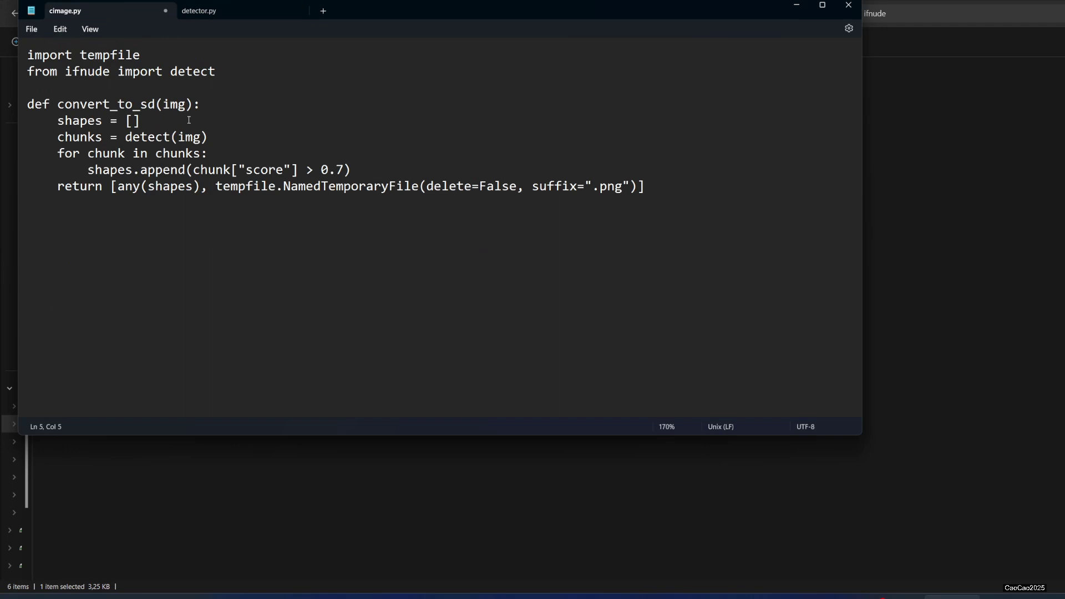
left_click(334, 170)
key("Up")
key("Up")
key("Up")
key("Home")
key("Home")
type("$")
Comment out the shapes, chunks, for-loop and shapes.append lines in cimage.py
key("BackSpace")
type("#")
key("Down")
key("Left")
type("#")
key("Down")
key("Left")
type("#")
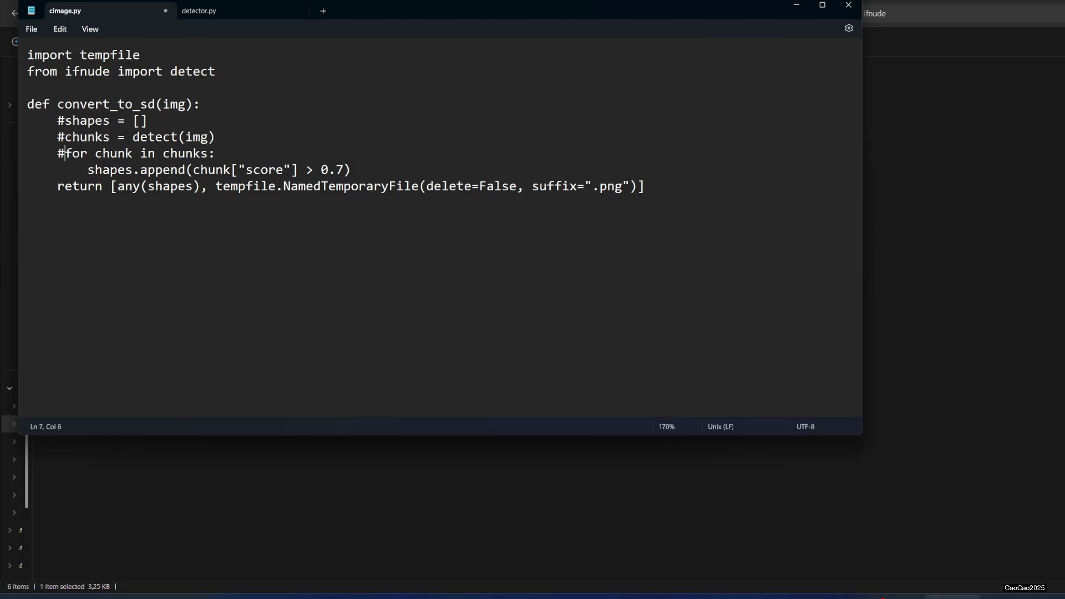
key("Down")
key("Left")
type("#")
key("Up")
key("Up")
key("Up")
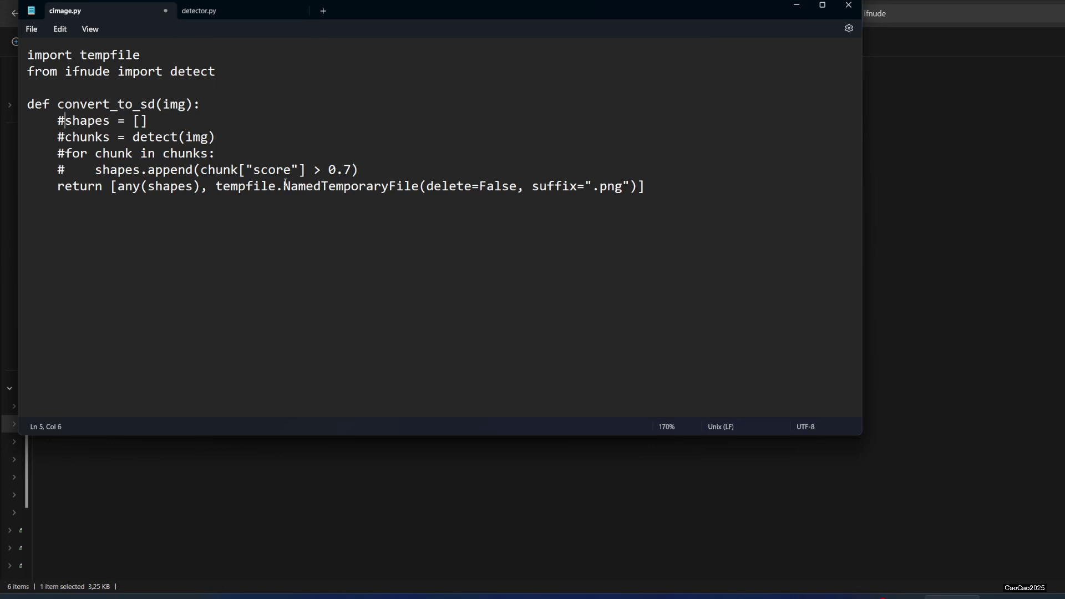
Replace any(shapes) in the return line with False and save cimage.py
left_click(125, 186)
left_click_drag(117, 185, 193, 186)
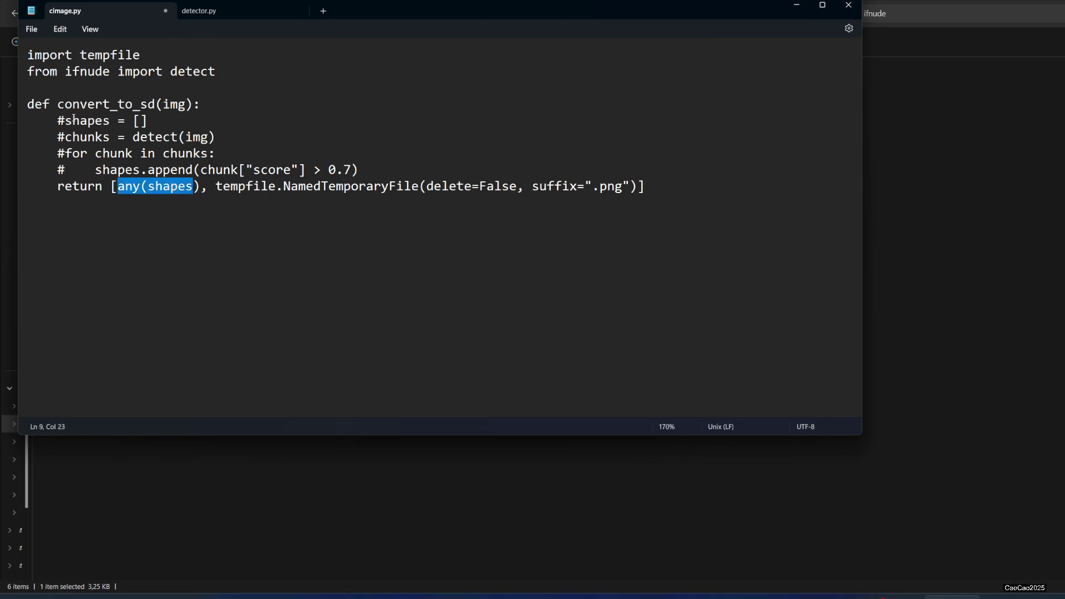
left_click(215, 184, "shift")
key("shift+Left")
key("shift+Left")
type("false")
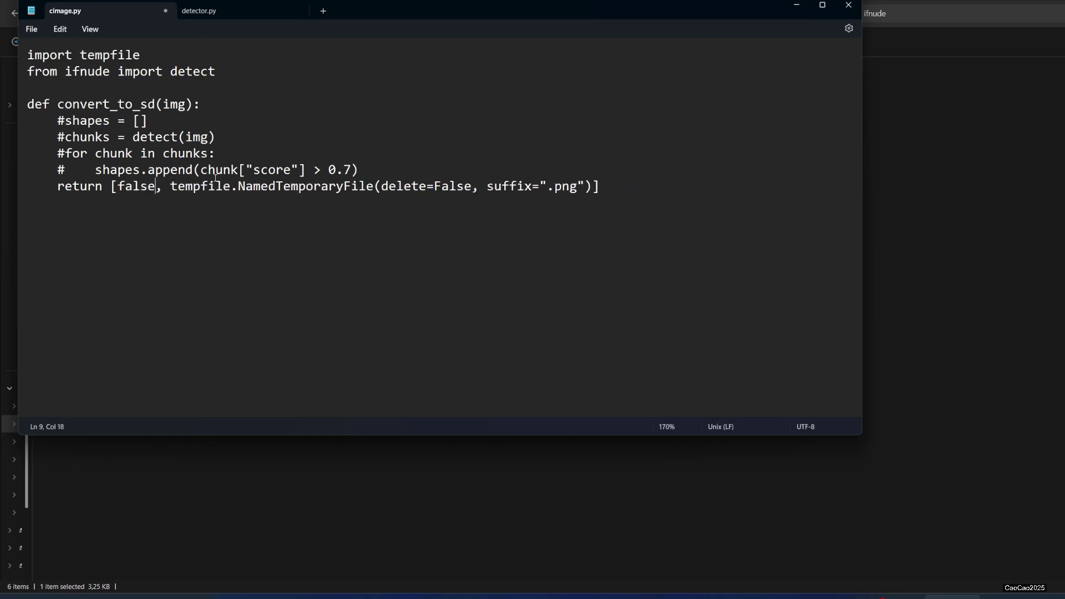
left_click(228, 157)
left_click(125, 187)
key("BackSpace")
type("F")
key("ctrl+s")
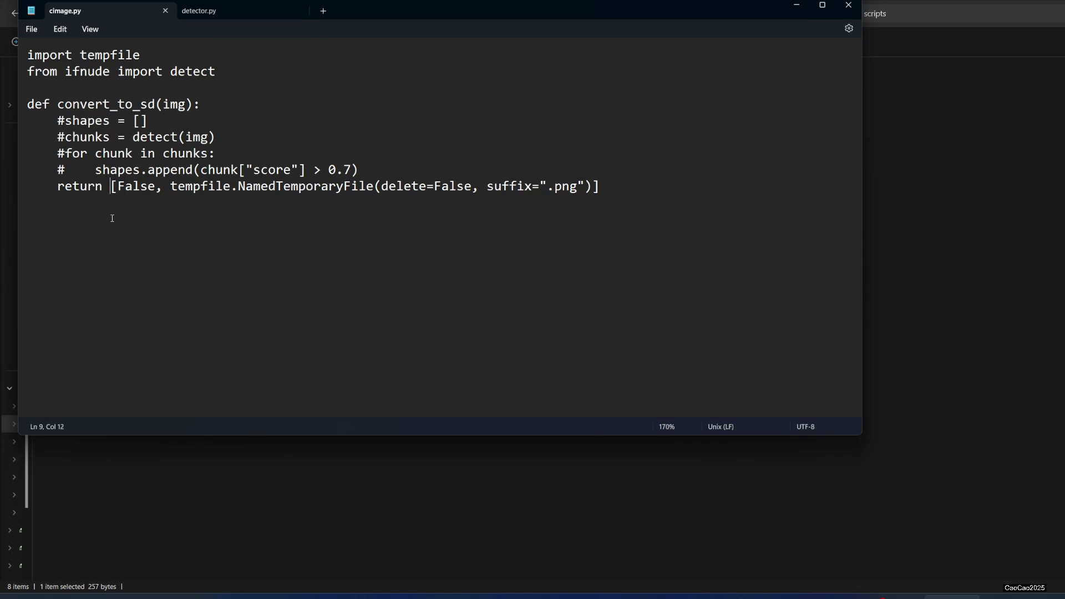